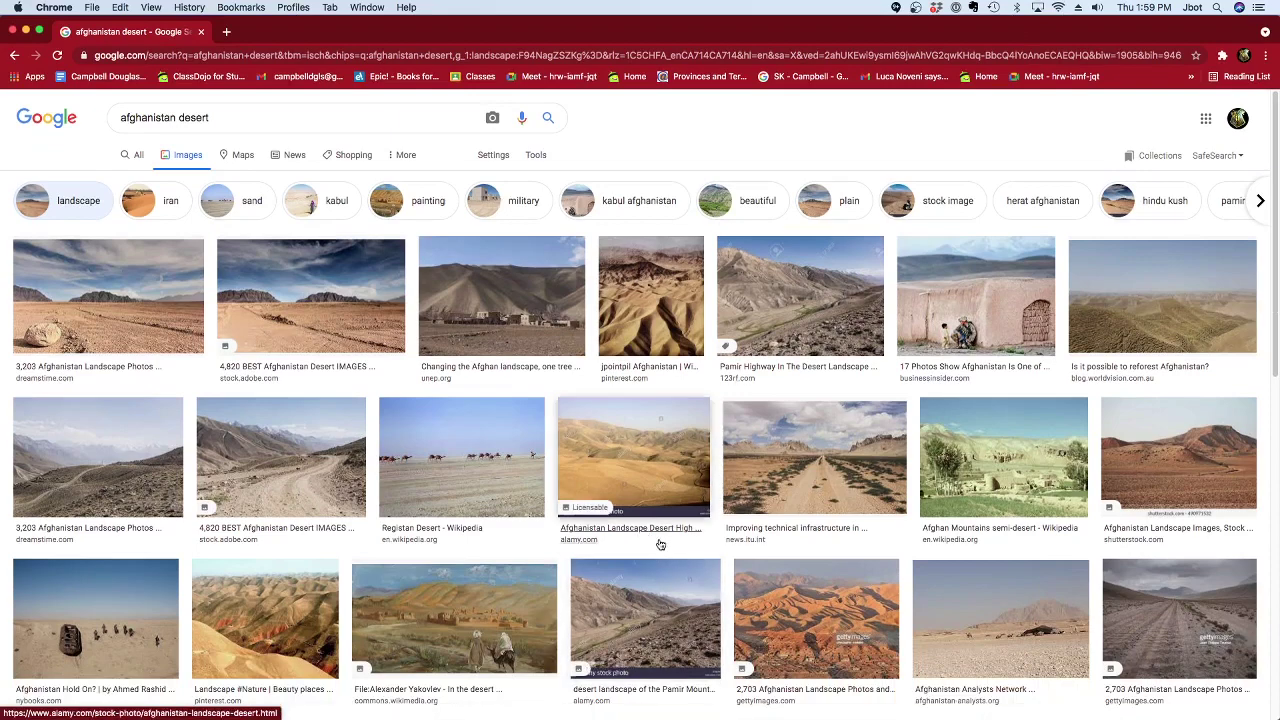
- Open a new browser tab beside the 'afghanistan desert' image results
{"action": "left_click", "coordinate": [226, 31]}
- Search for 'housing in afghanistan' and highlight the start of the featured snippet
{"action": "type", "text": "ho"}
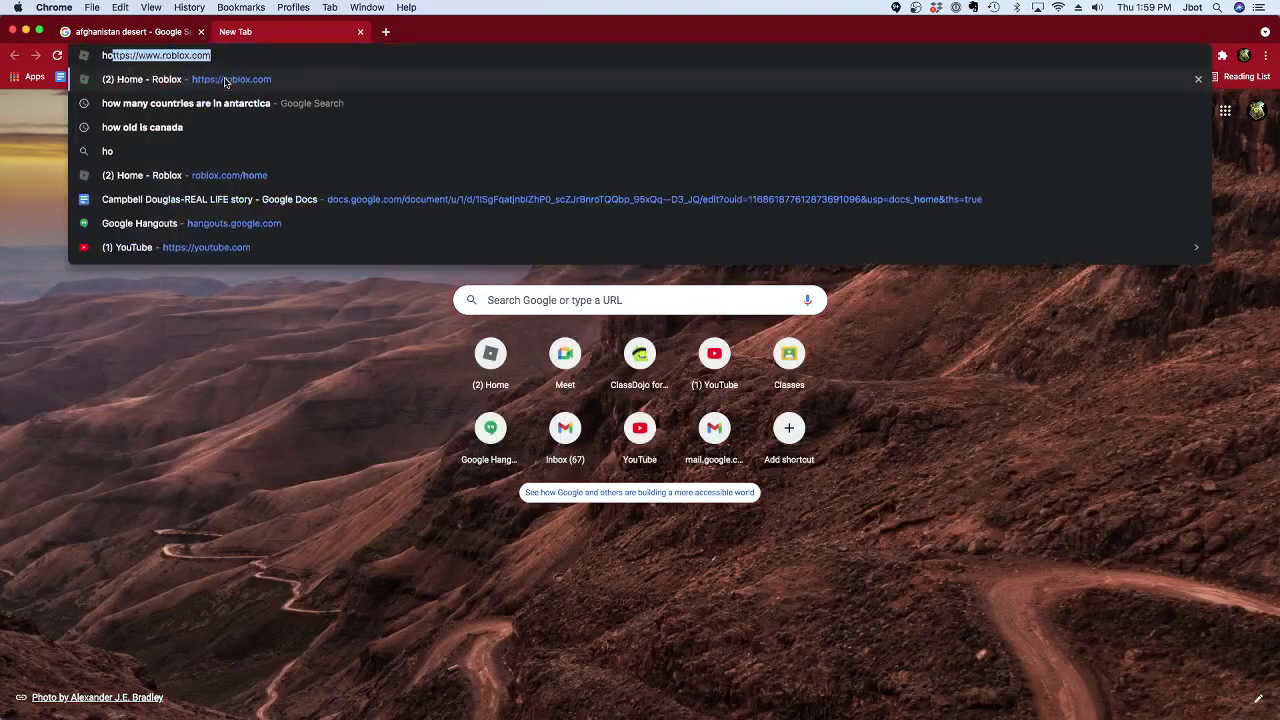
{"action": "type", "text": "using in a"}
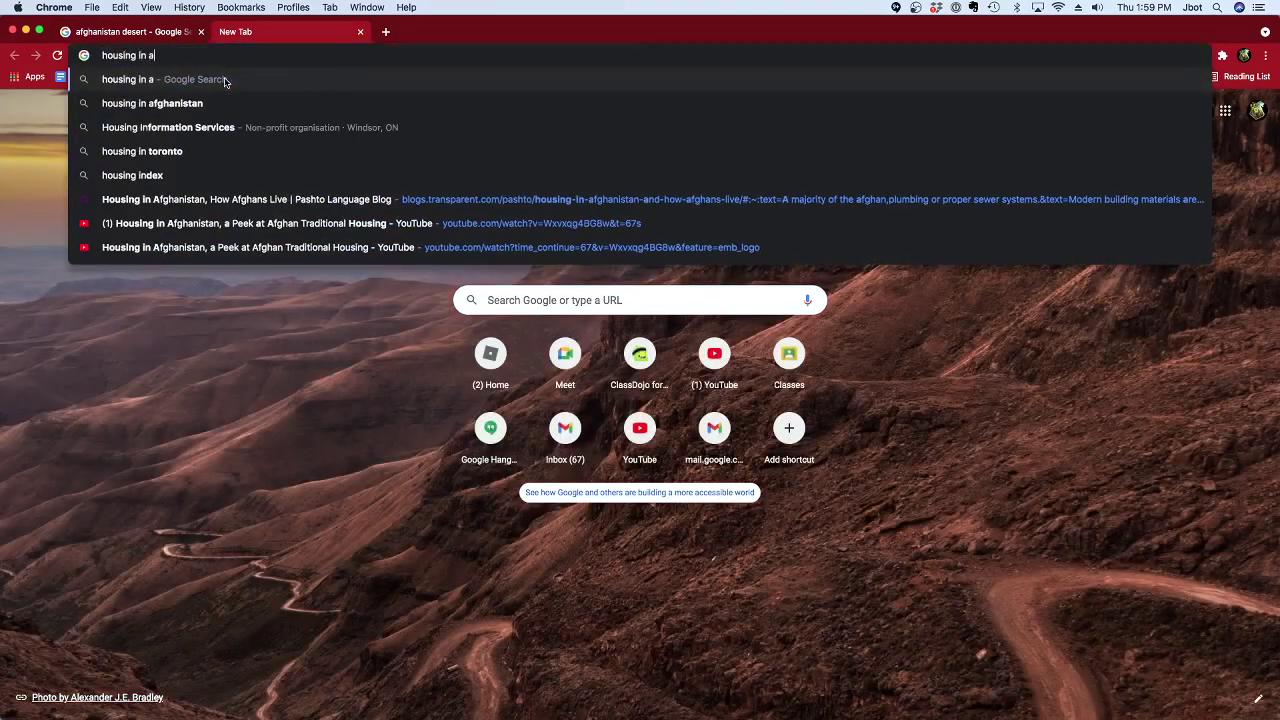
{"action": "type", "text": "fghanistan"}
{"action": "key", "text": "Return"}
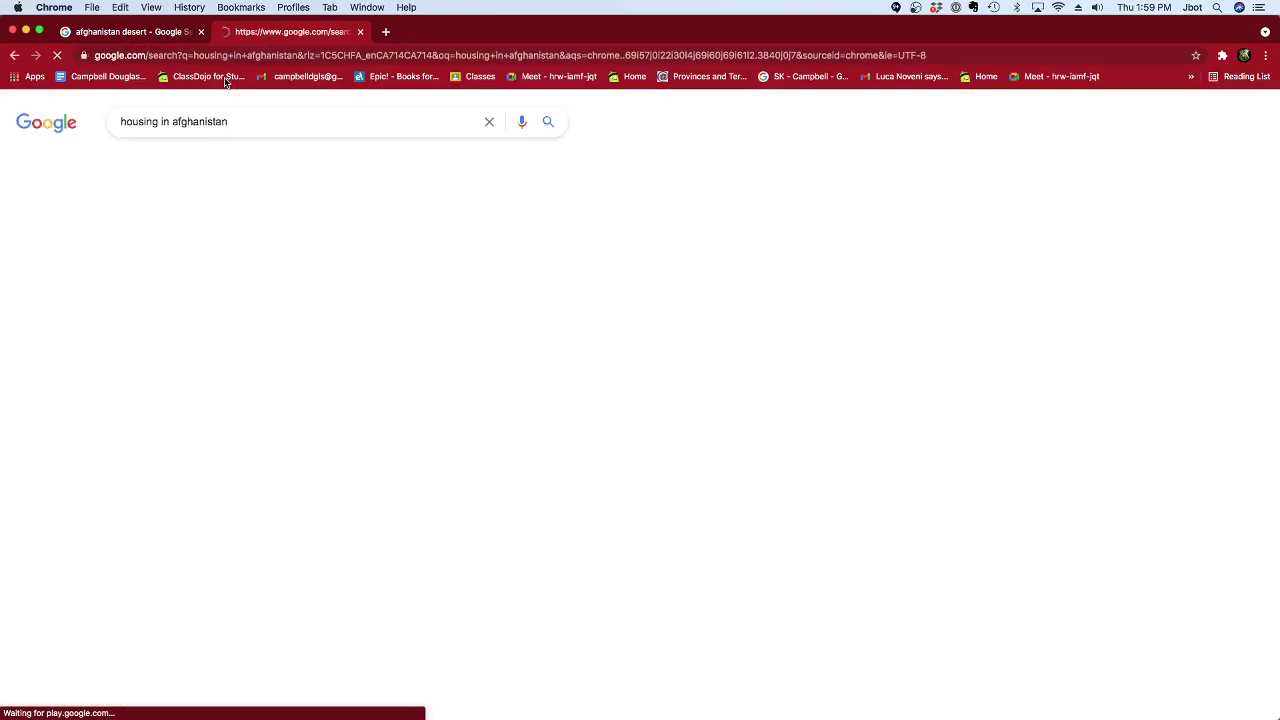
{"action": "left_click_drag", "start_coordinate": [212, 219], "coordinate": [120, 219]}
{"action": "left_click", "coordinate": [289, 220]}
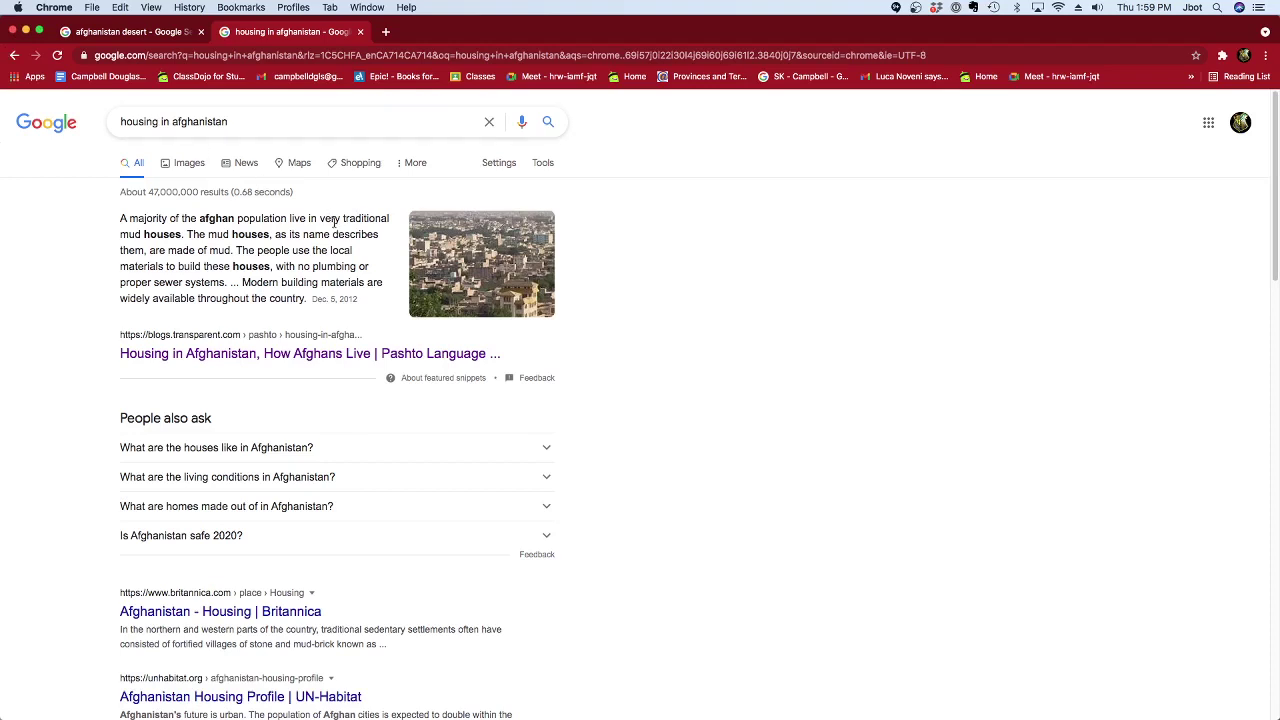
{"action": "left_click_drag", "start_coordinate": [340, 222], "coordinate": [392, 222]}
{"action": "left_click", "coordinate": [410, 199]}
- Open a third blank tab, moving the Chrome window down and back up
{"action": "left_click_drag", "start_coordinate": [638, 17], "coordinate": [638, 472]}
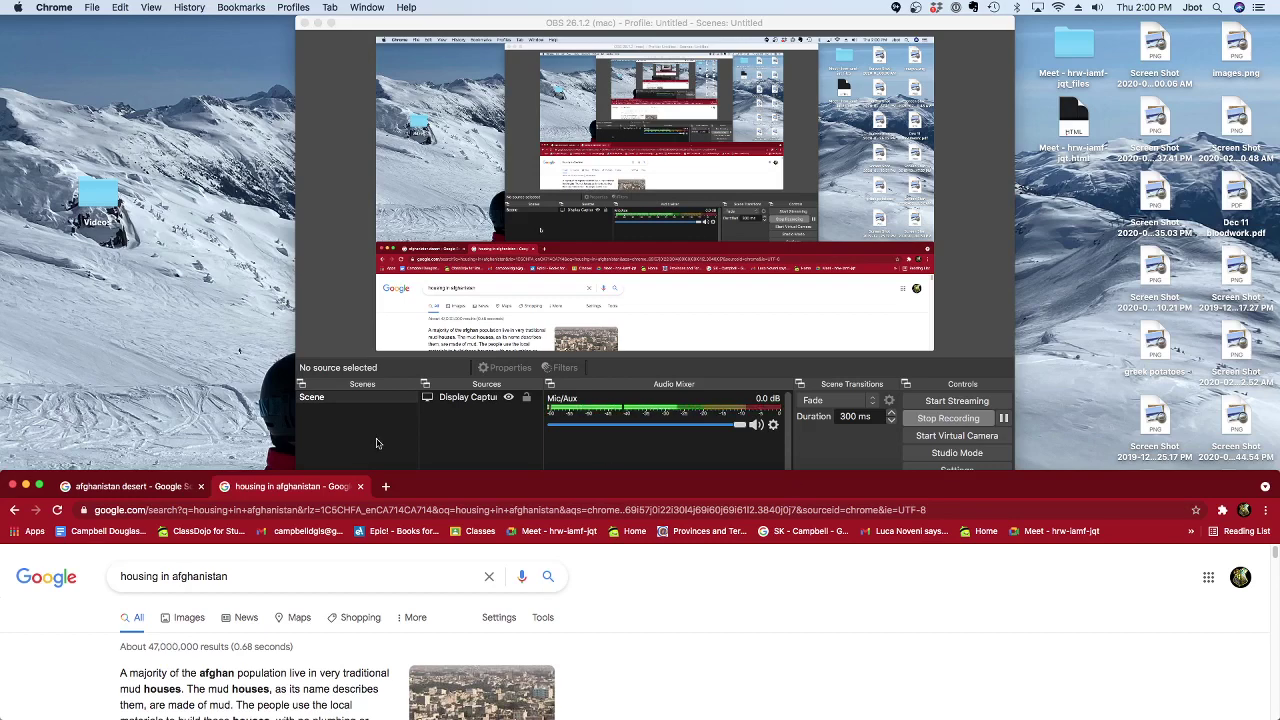
{"action": "left_click", "coordinate": [385, 486]}
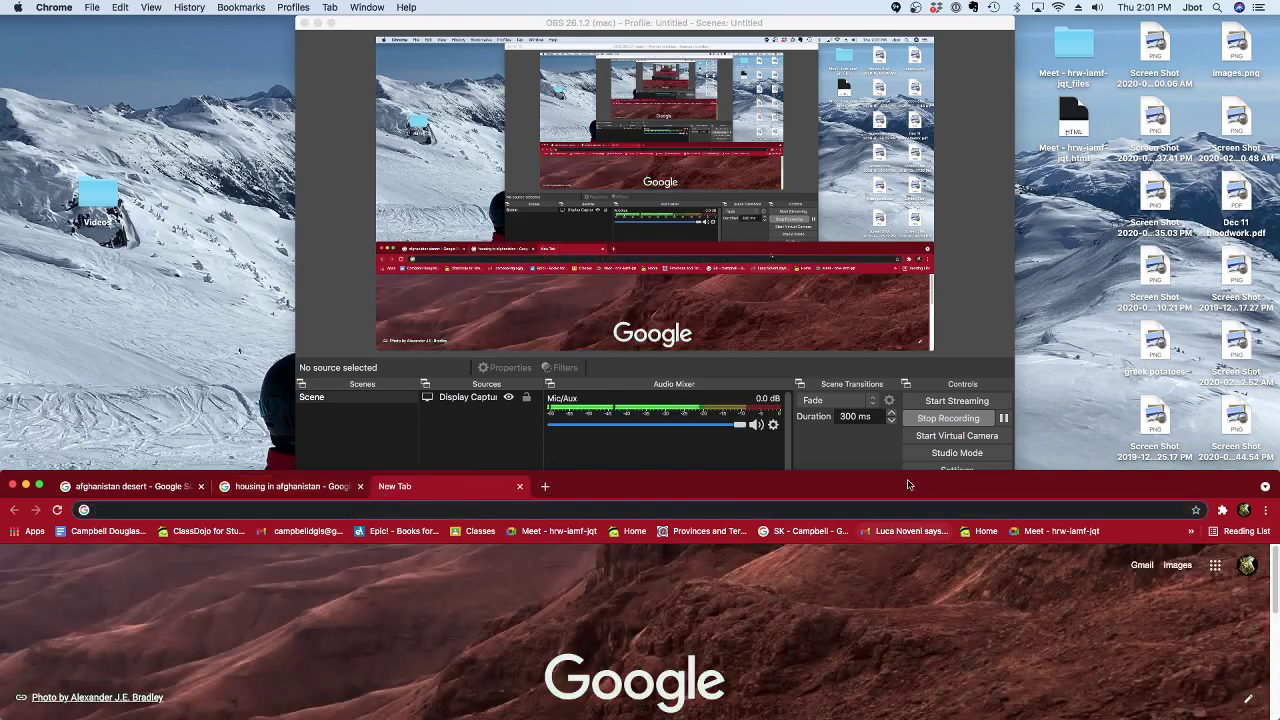
{"action": "left_click_drag", "start_coordinate": [860, 486], "coordinate": [860, 31]}
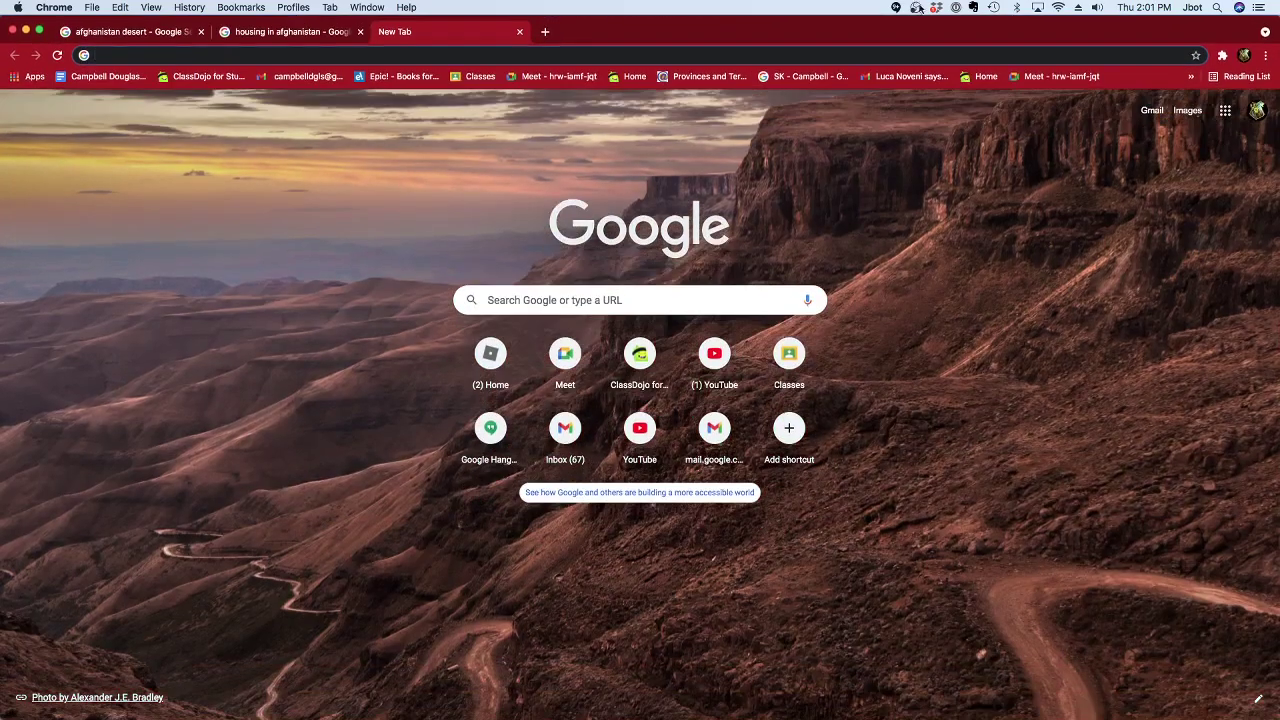
- Switch Chrome to the other Google account and launch Google Slides from the apps grid
{"action": "left_click", "coordinate": [1257, 110]}
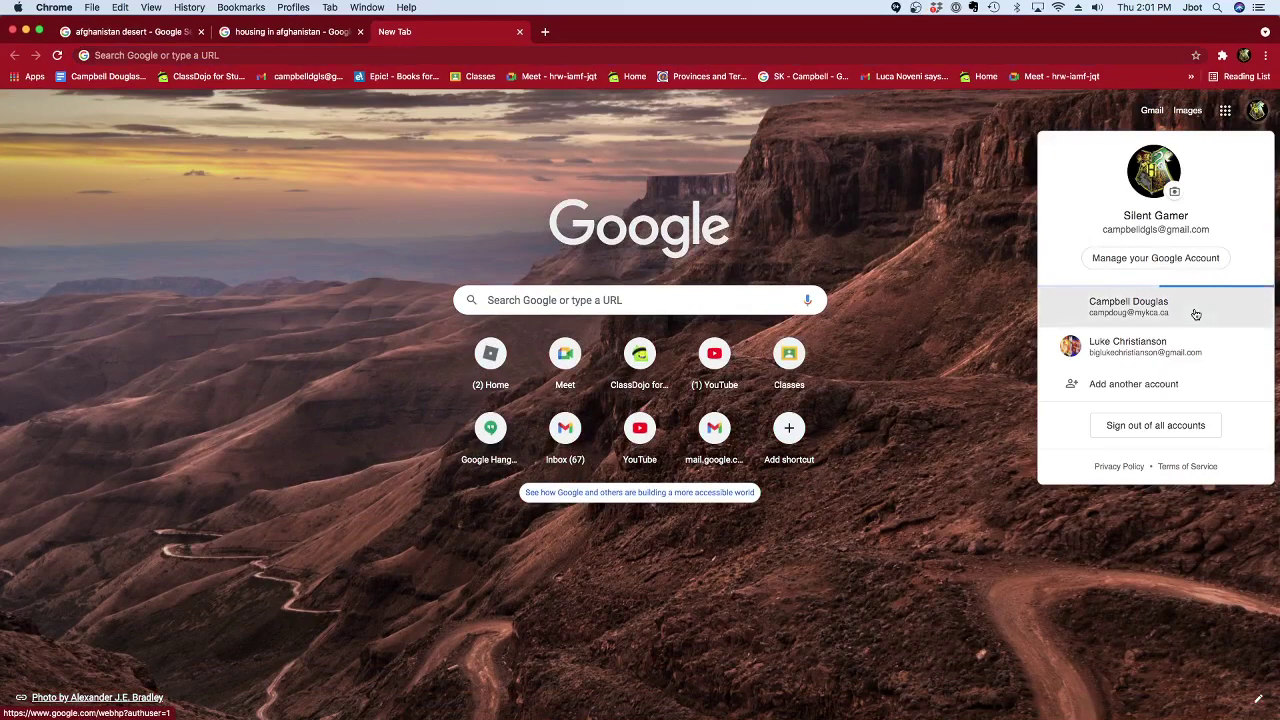
{"action": "left_click", "coordinate": [1225, 110]}
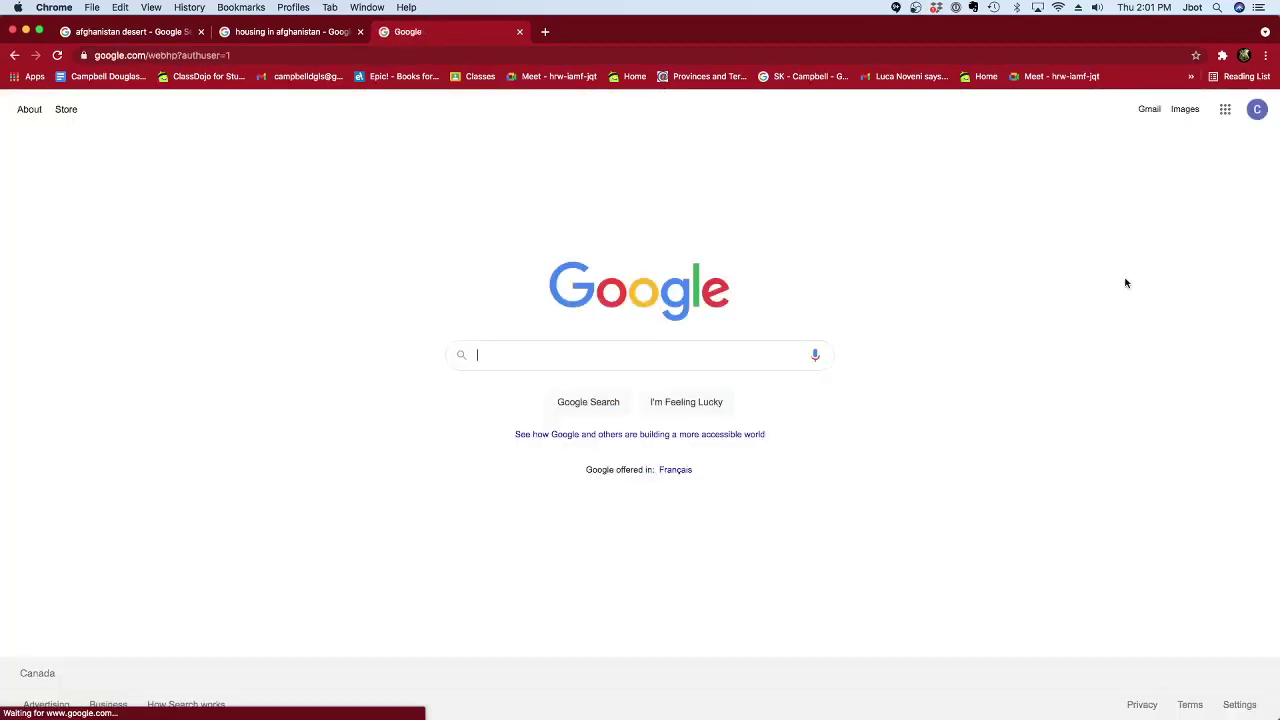
{"action": "left_click", "coordinate": [1224, 118]}
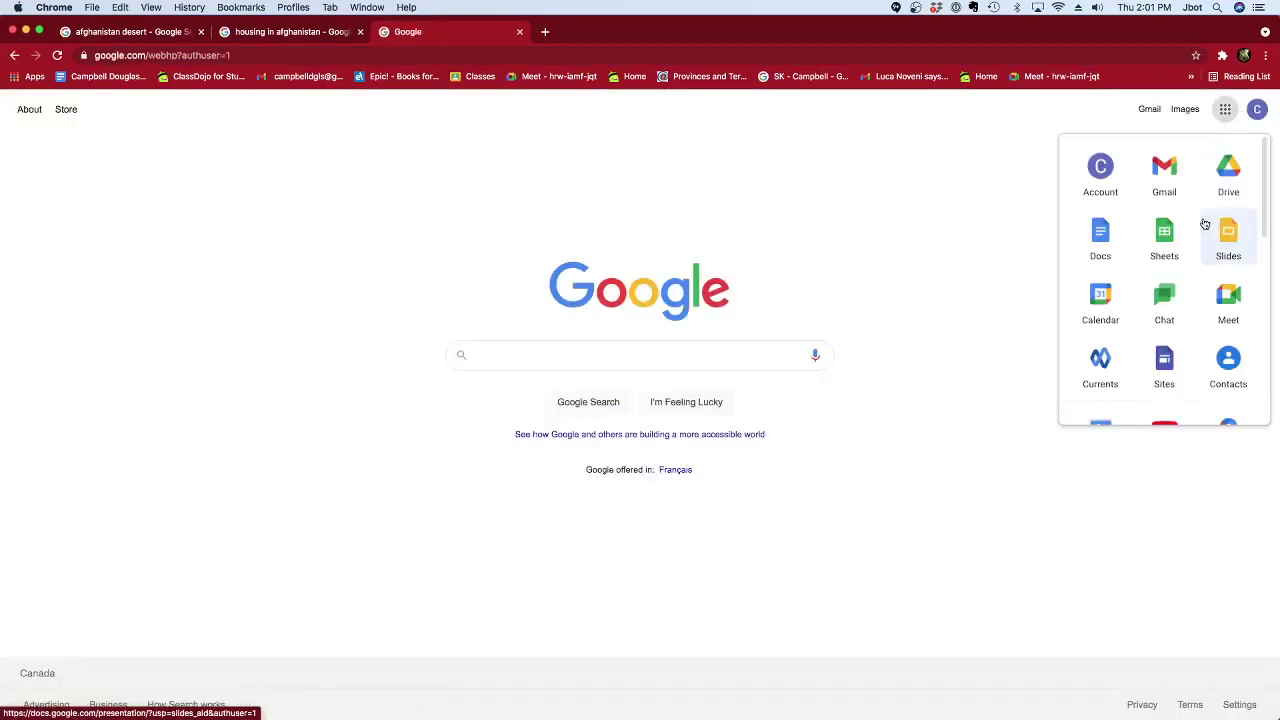
{"action": "left_click", "coordinate": [1240, 240]}
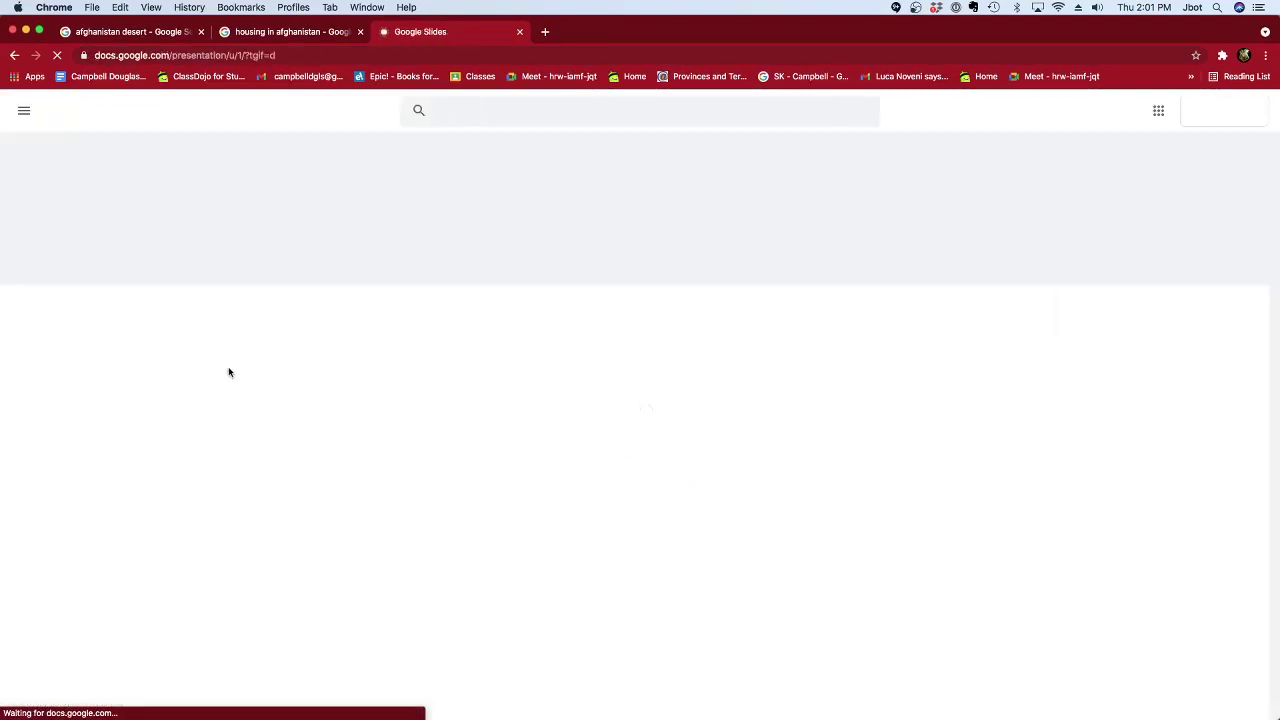
- Open the Afghanistan presentation and go to slide 3 on Band E Amir
{"action": "left_click", "coordinate": [311, 388]}
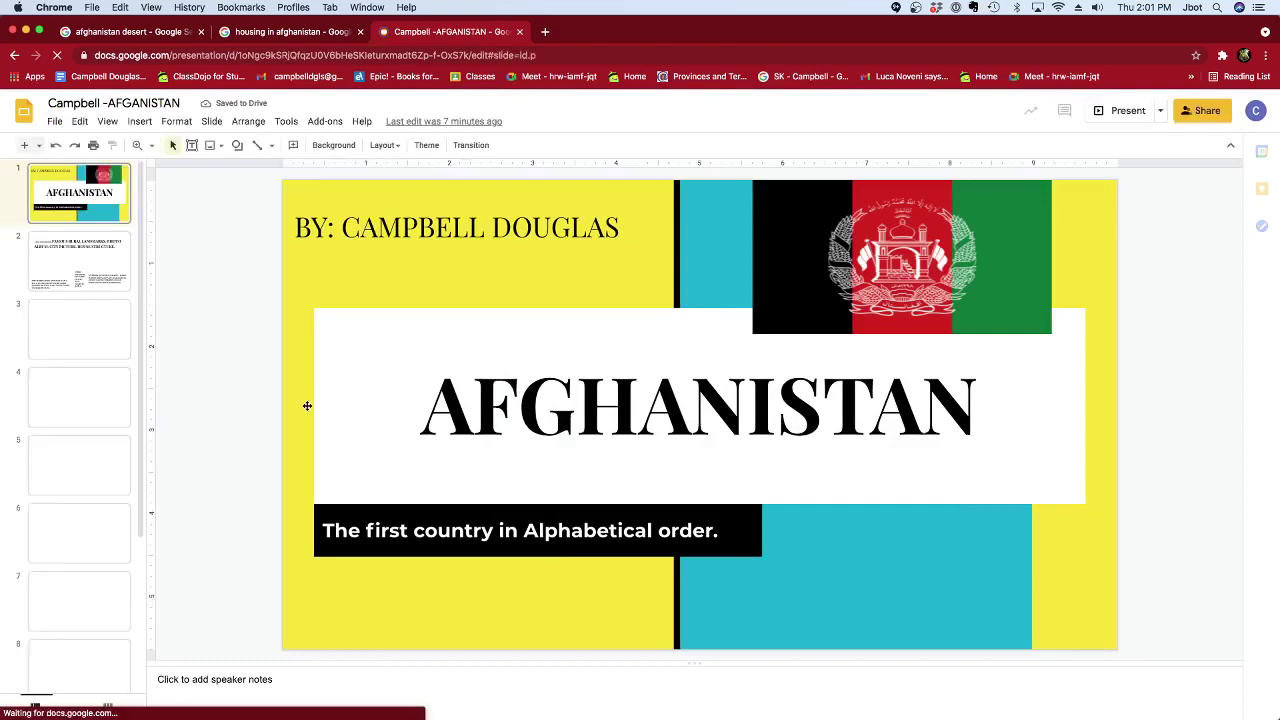
{"action": "left_click", "coordinate": [57, 271]}
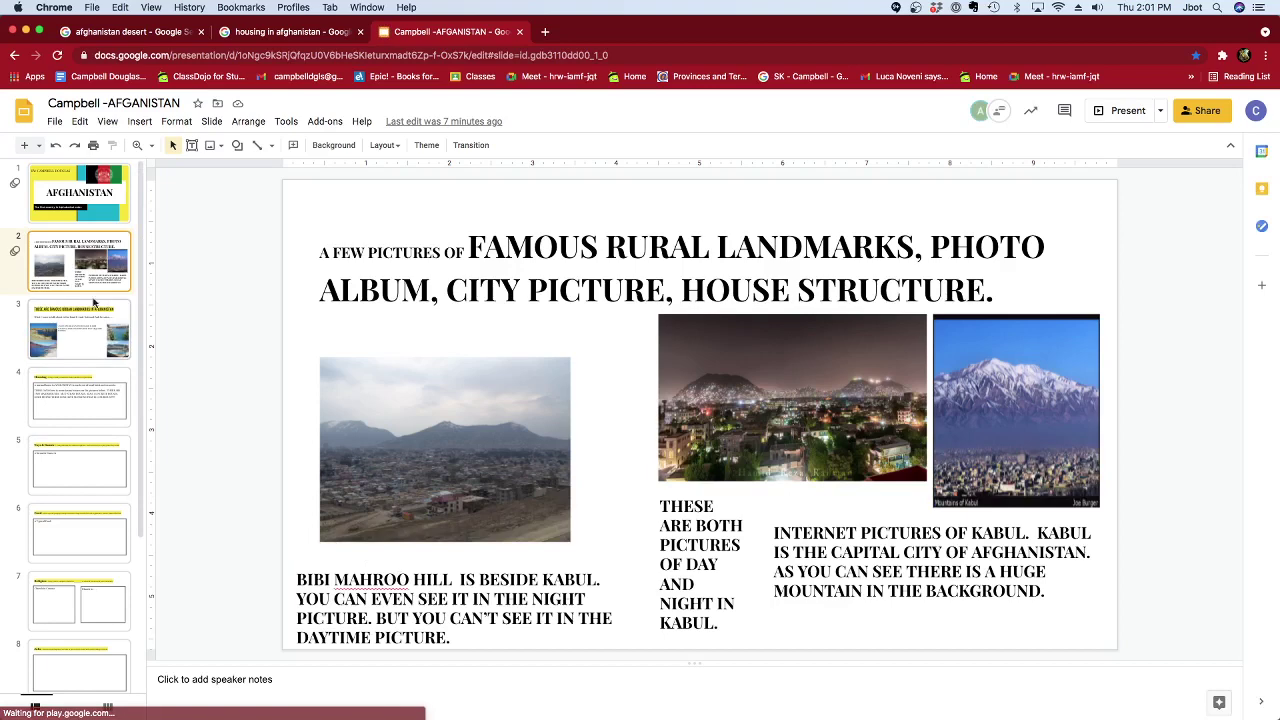
{"action": "left_click", "coordinate": [86, 330]}
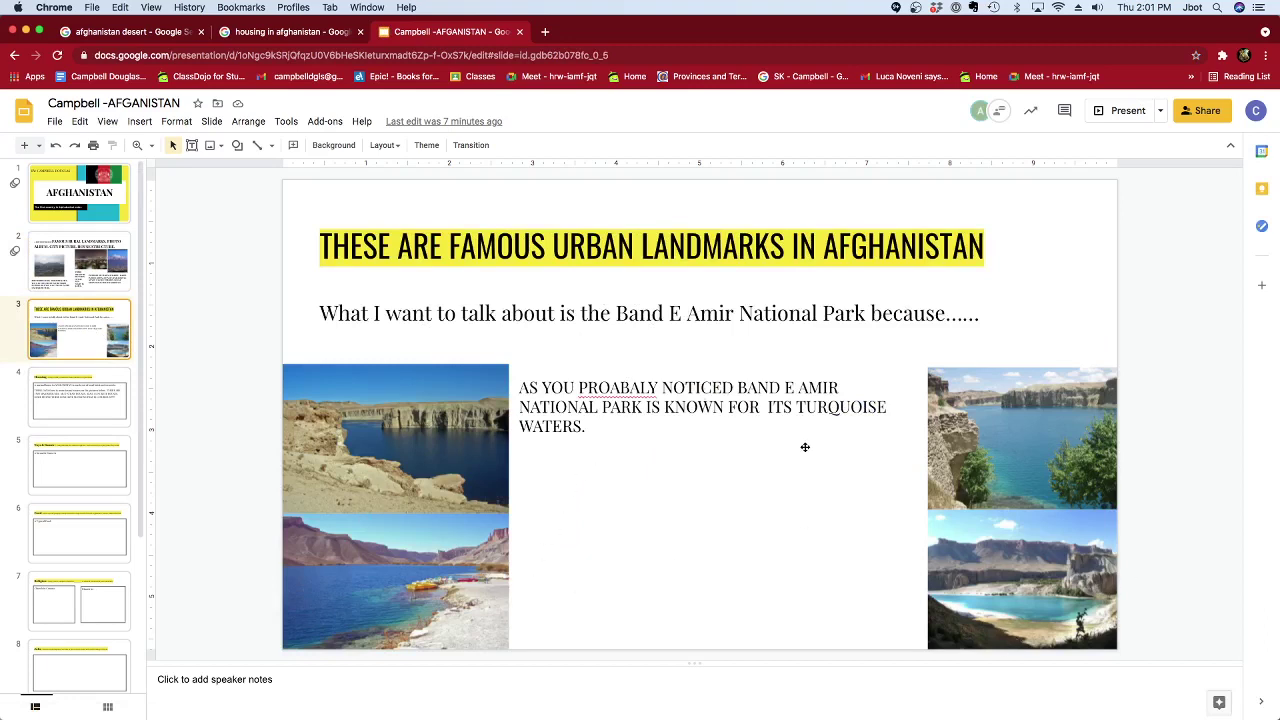
- Append 'ITS THE FIRST NATIONAL PARK IN AFGHANISTAN' after 'WATERS.' and move to the Housing slide
{"action": "left_click", "coordinate": [591, 429]}
{"action": "type", "text": "ITS the"}
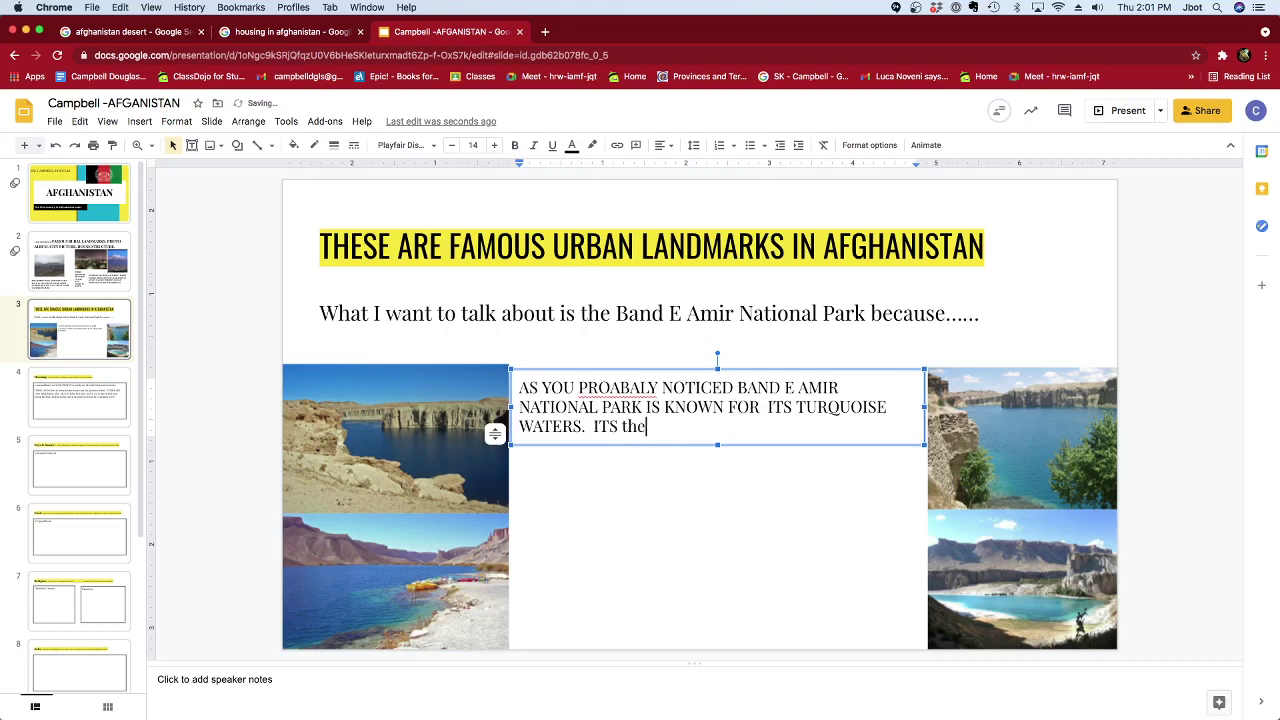
{"action": "key", "text": "BackSpace"}
{"action": "key", "text": "BackSpace"}
{"action": "key", "text": "BackSpace"}
{"action": "type", "text": "THE FIRST "}
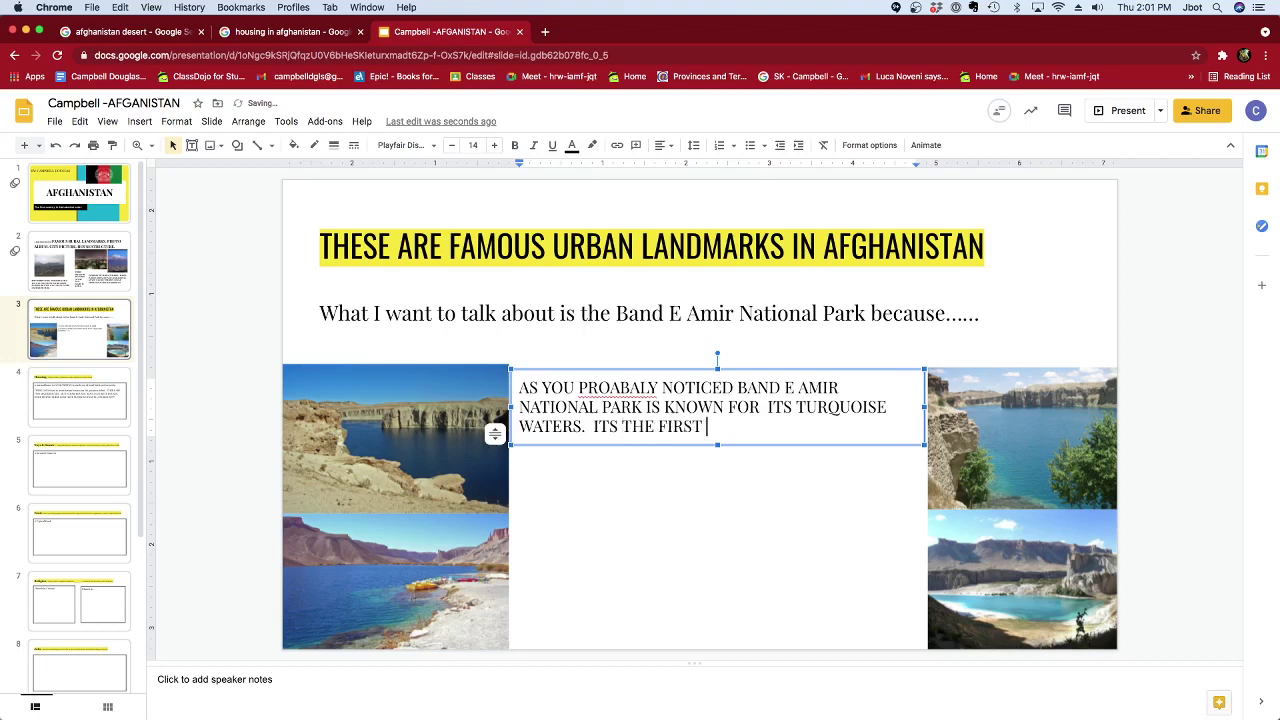
{"action": "type", "text": "NATIONAL "}
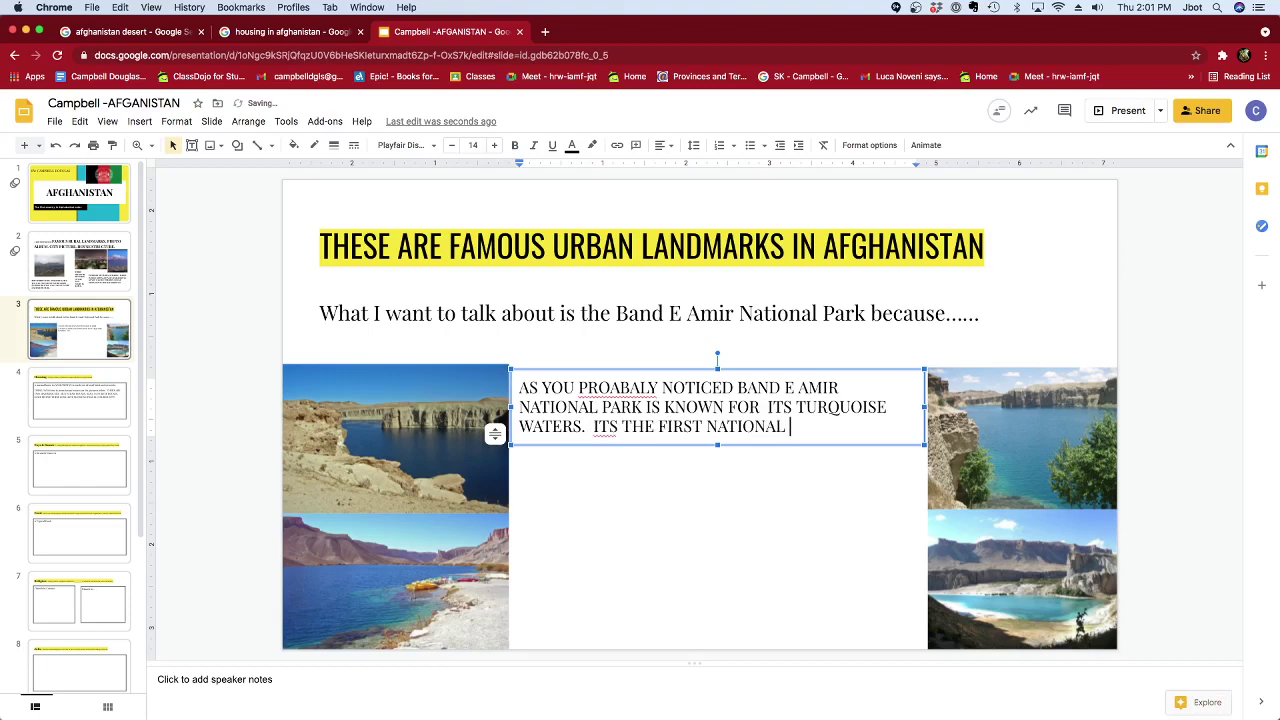
{"action": "type", "text": "PARK IN AFGHANISTAN"}
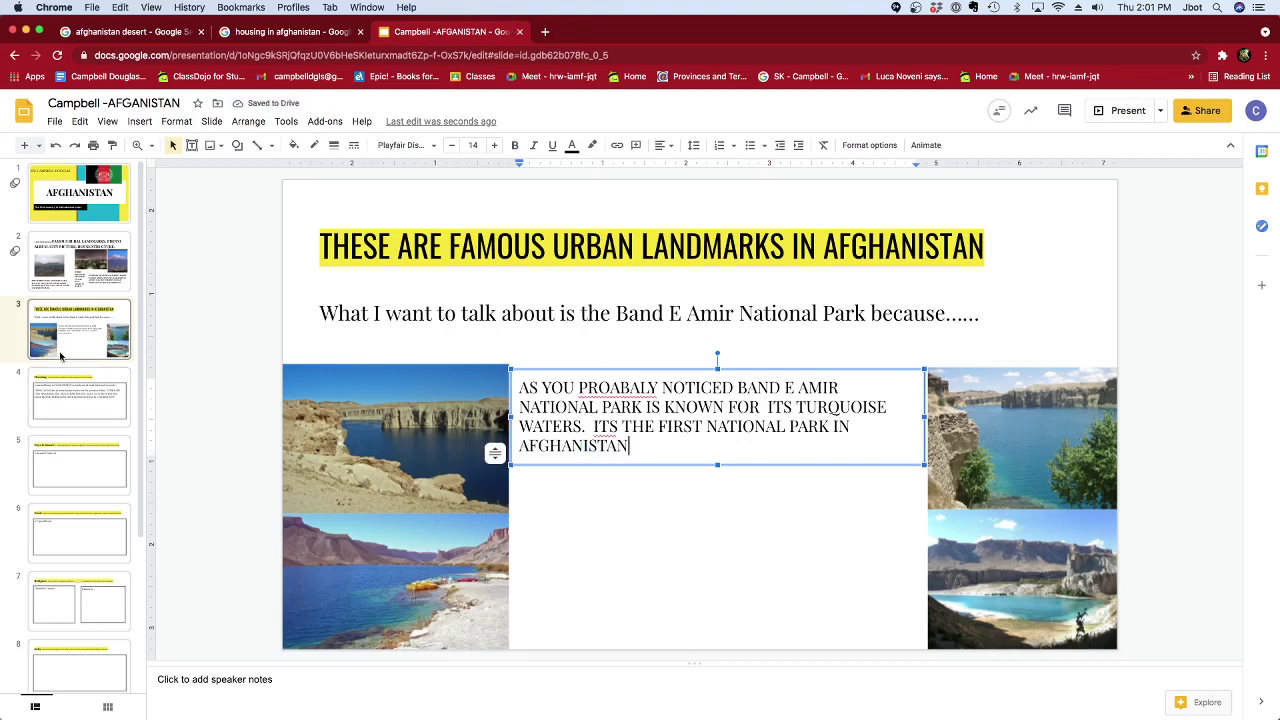
{"action": "left_click", "coordinate": [61, 399]}
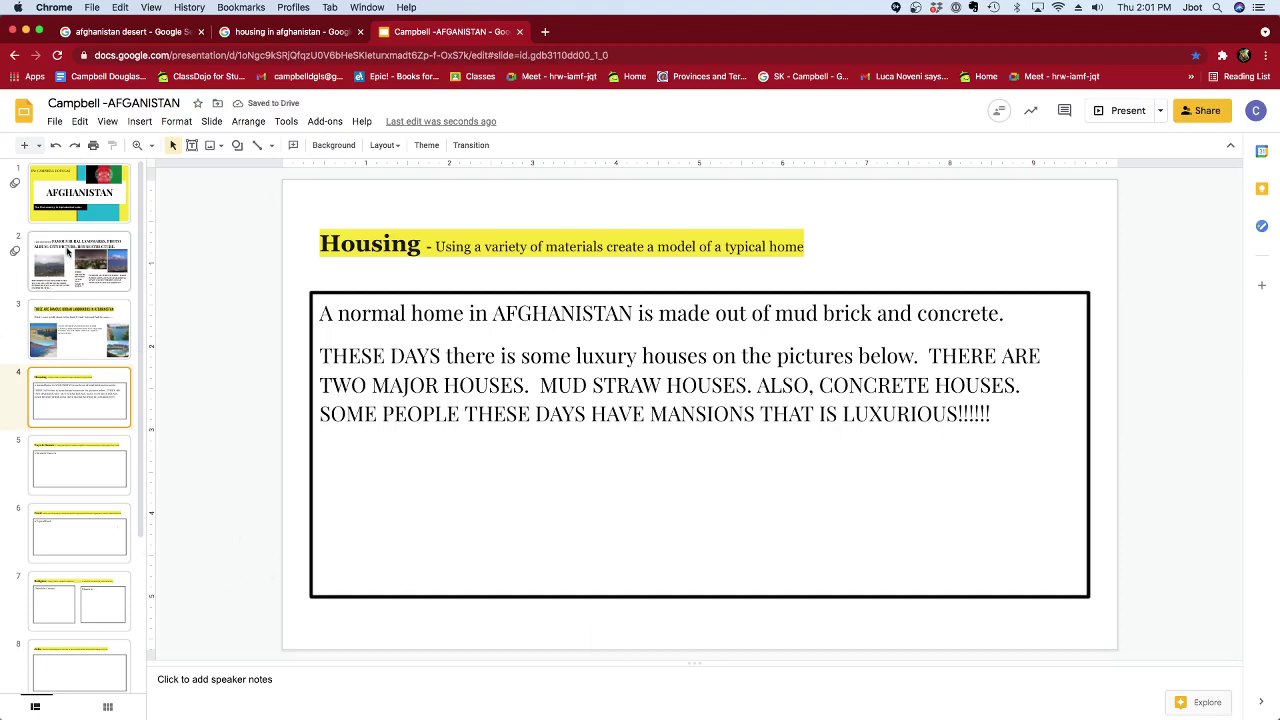
- Step back through the filmstrip to slide 1, the AFGHANISTAN title slide
{"action": "left_click", "coordinate": [67, 253]}
{"action": "left_click", "coordinate": [90, 340]}
{"action": "key", "text": "Home"}
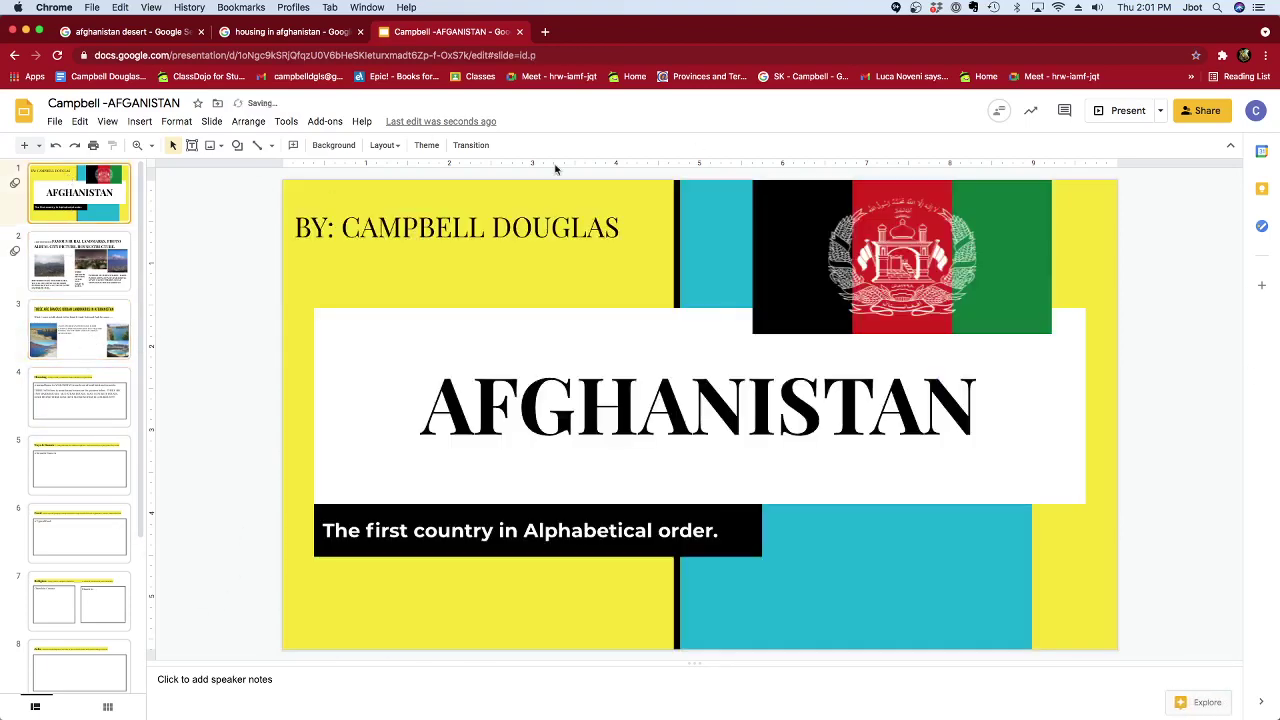